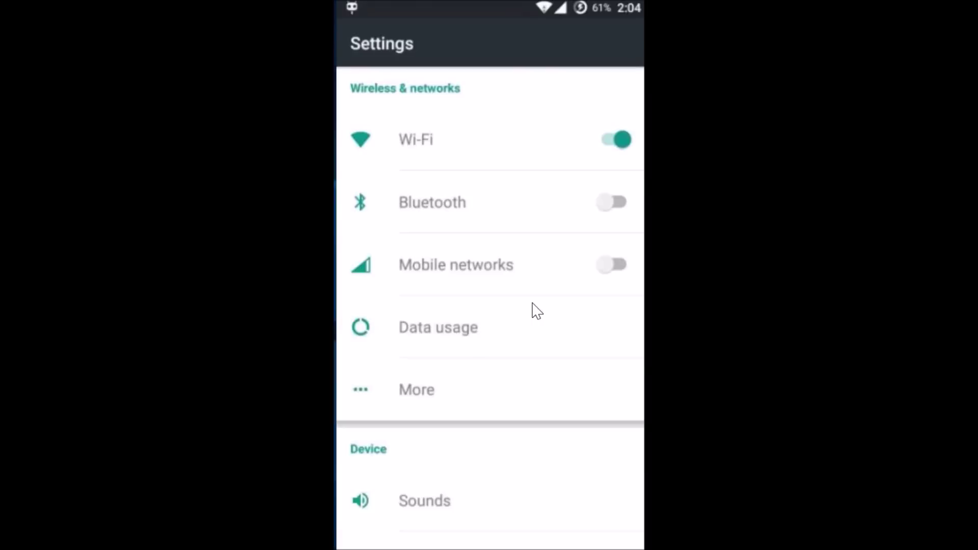
pyautogui.scroll(-5, 533, 307)
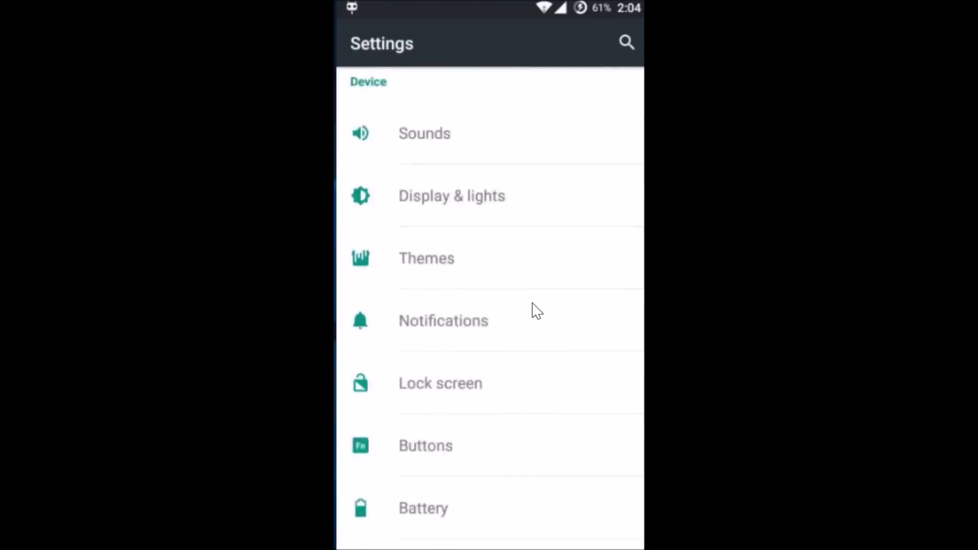
pyautogui.scroll(-5, 532, 308)
# Scroll the Android Settings list down to Security and open its page
pyautogui.moveTo(456, 306); pyautogui.dragTo(432, 289)
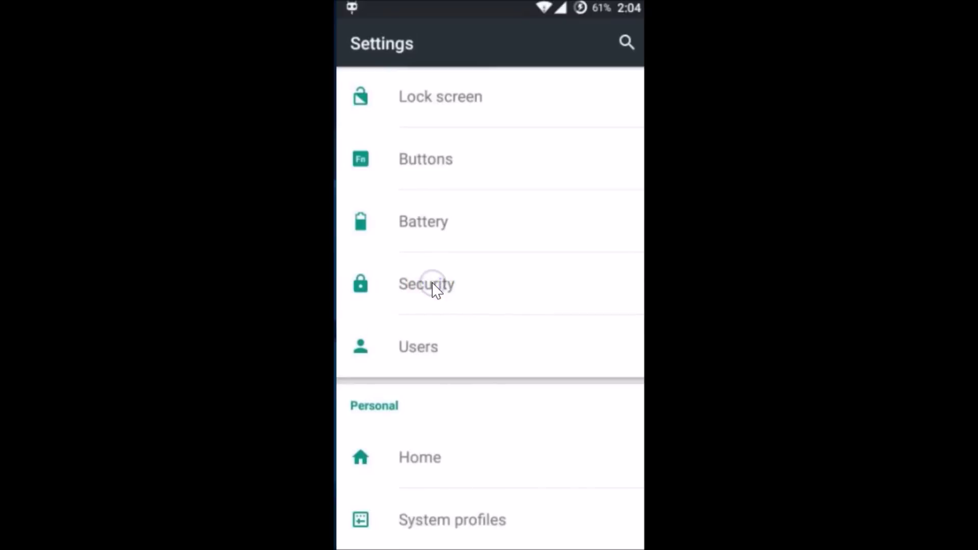
pyautogui.moveTo(459, 470)
pyautogui.mouseDown()
pyautogui.moveTo(422, 441)
pyautogui.moveTo(387, 451)
pyautogui.moveTo(537, 451)
pyautogui.mouseUp()
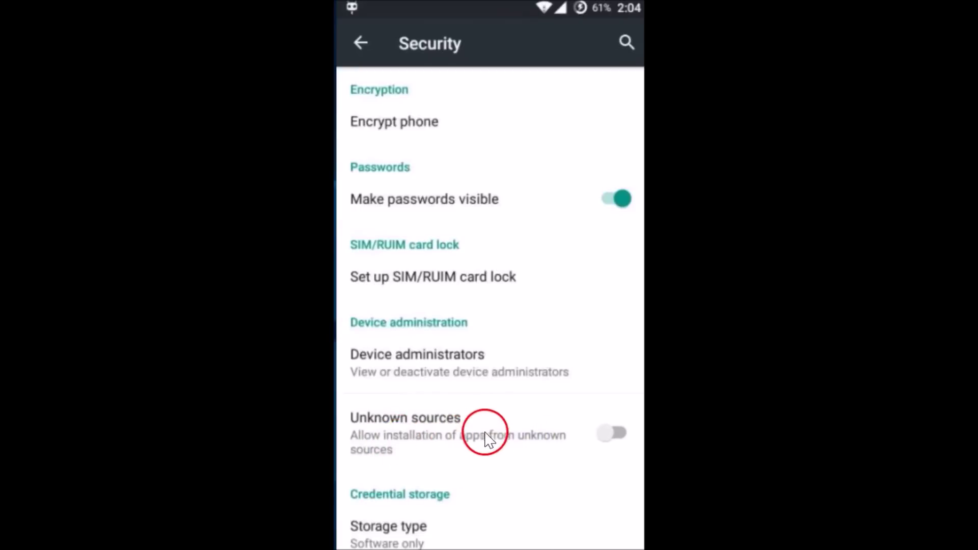
# Switch on Unknown sources and accept the security risk warning
pyautogui.moveTo(537, 451)
pyautogui.mouseDown()
pyautogui.moveTo(489, 440)
pyautogui.moveTo(588, 356)
pyautogui.mouseUp()
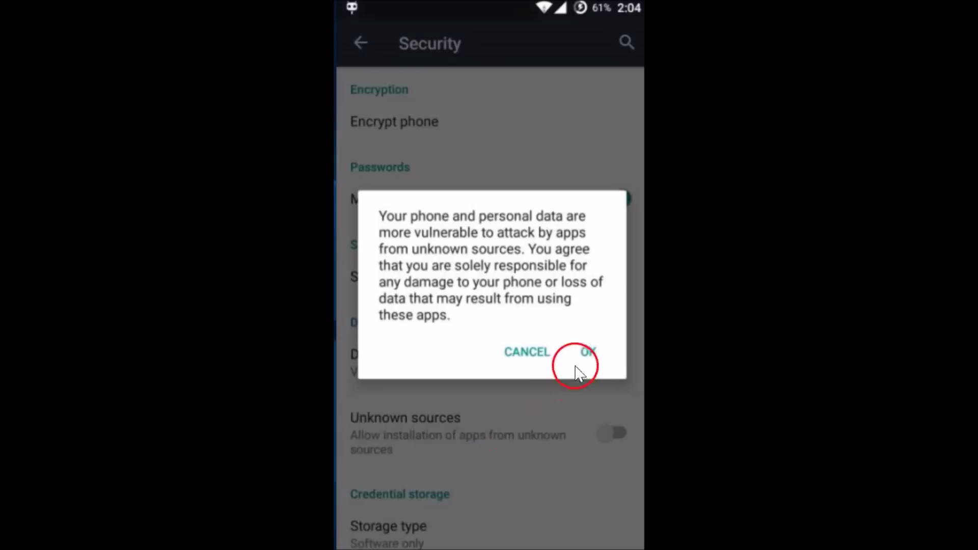
pyautogui.click(589, 356)
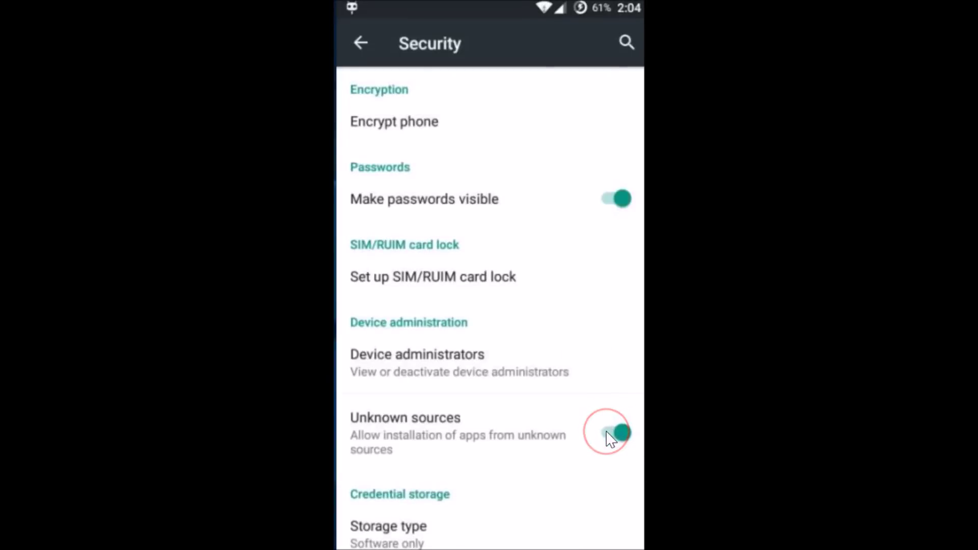
# Leave Settings for the home screen and launch Chrome
pyautogui.press('Escape')
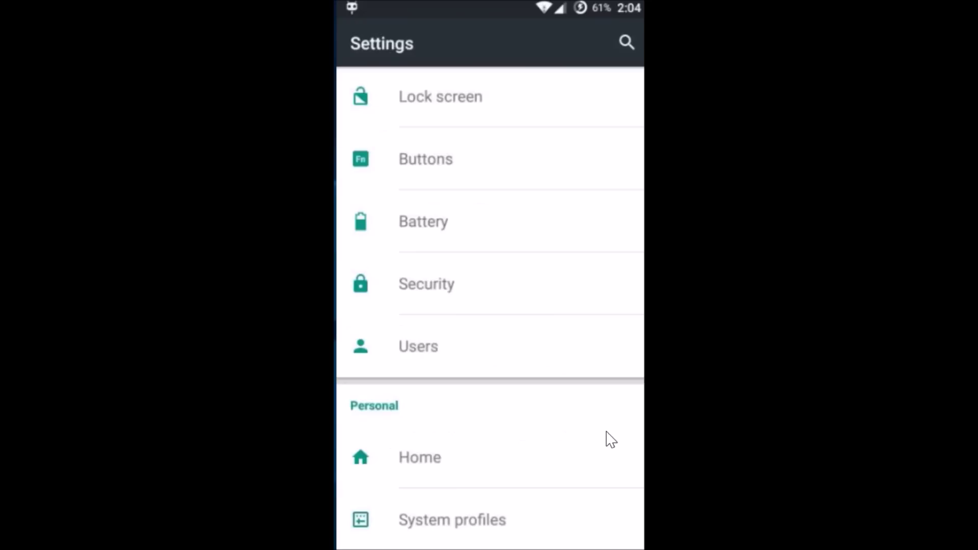
pyautogui.press('Home')
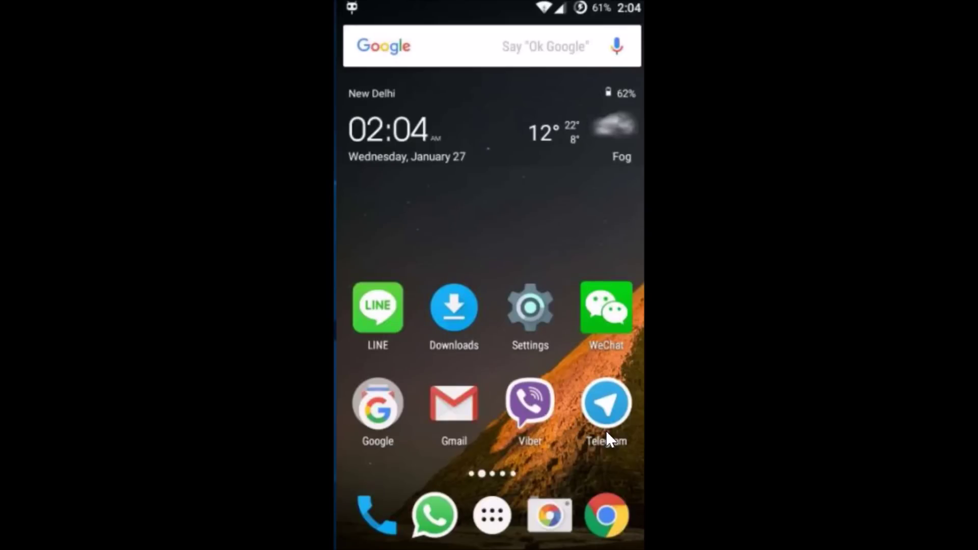
pyautogui.click(609, 526)
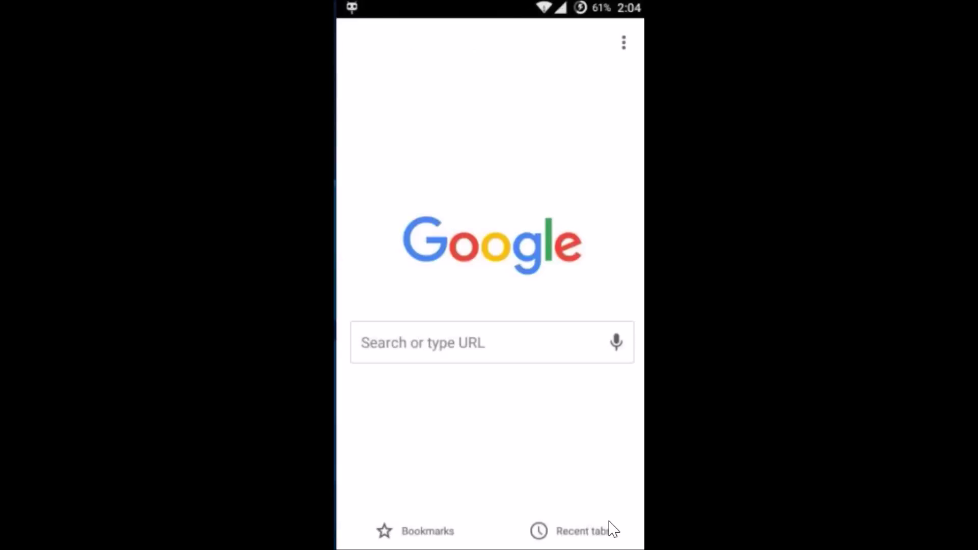
# Load apkmirror.com in Chrome and bring up the site's search box
pyautogui.click(444, 343)
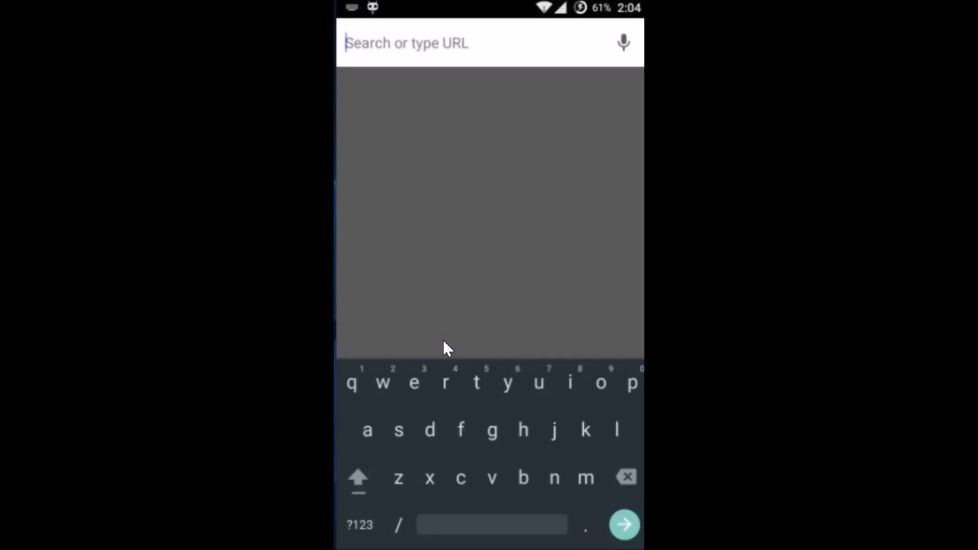
pyautogui.write('a')
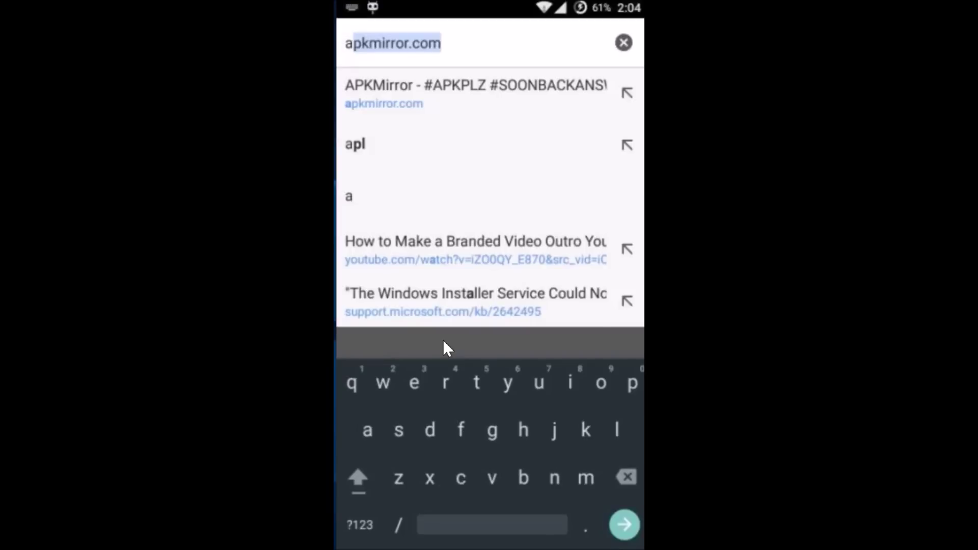
pyautogui.write('pk')
pyautogui.press('Return')
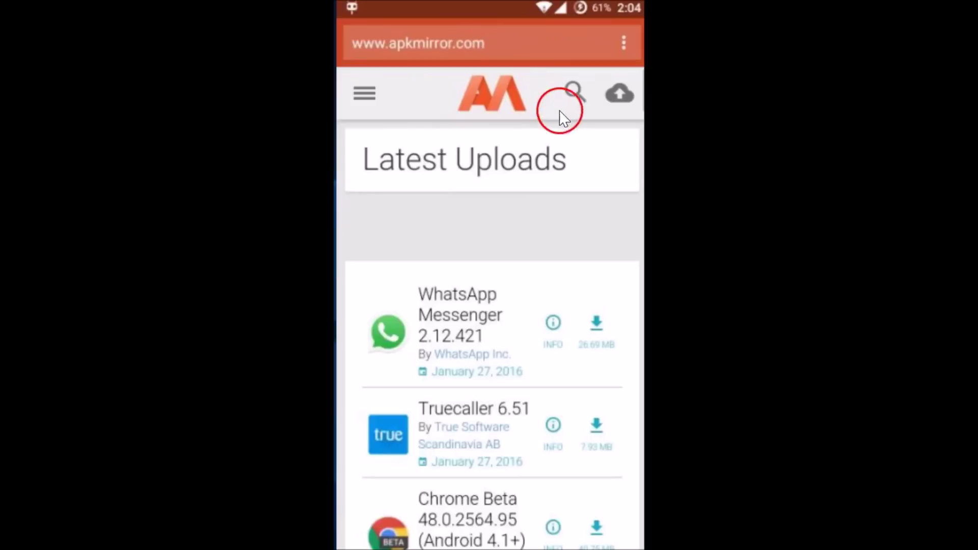
pyautogui.click(572, 100)
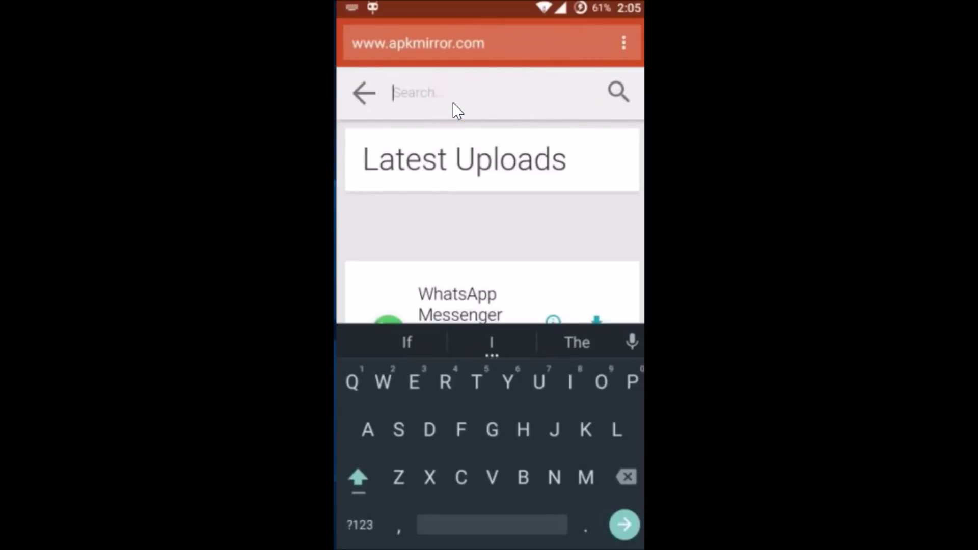
pyautogui.write('Pl')
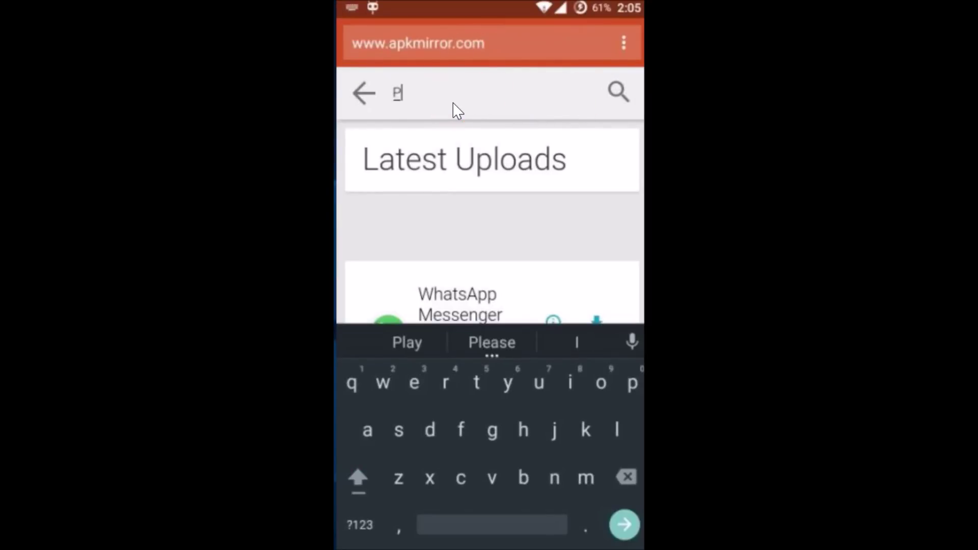
pyautogui.write('lay store')
# Search APKMirror for 'Play store' using the suggested search term
pyautogui.click(468, 124)
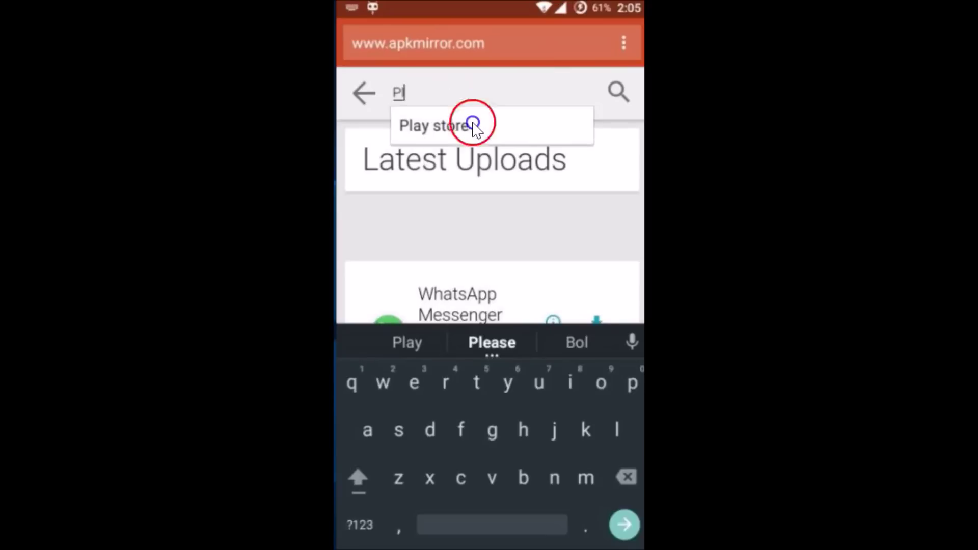
pyautogui.click(622, 95)
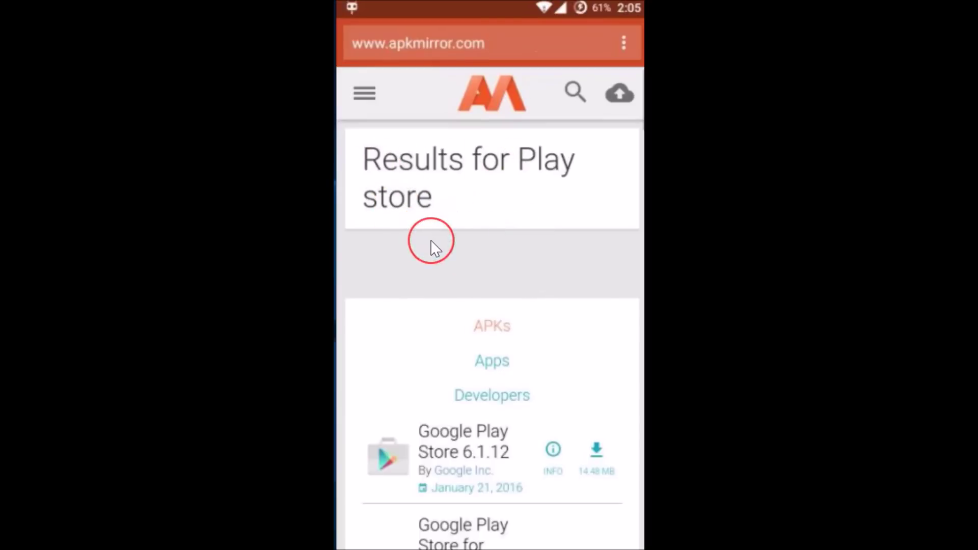
pyautogui.scroll(-3, 431, 248)
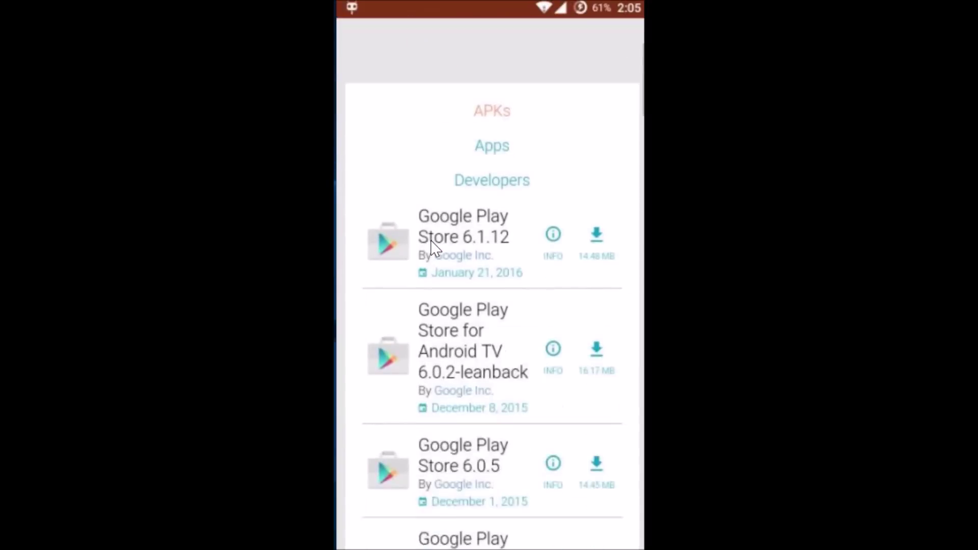
pyautogui.scroll(-1, 432, 248)
pyautogui.scroll(-2, 432, 248)
pyautogui.scroll(-1, 432, 248)
pyautogui.scroll(1, 432, 248)
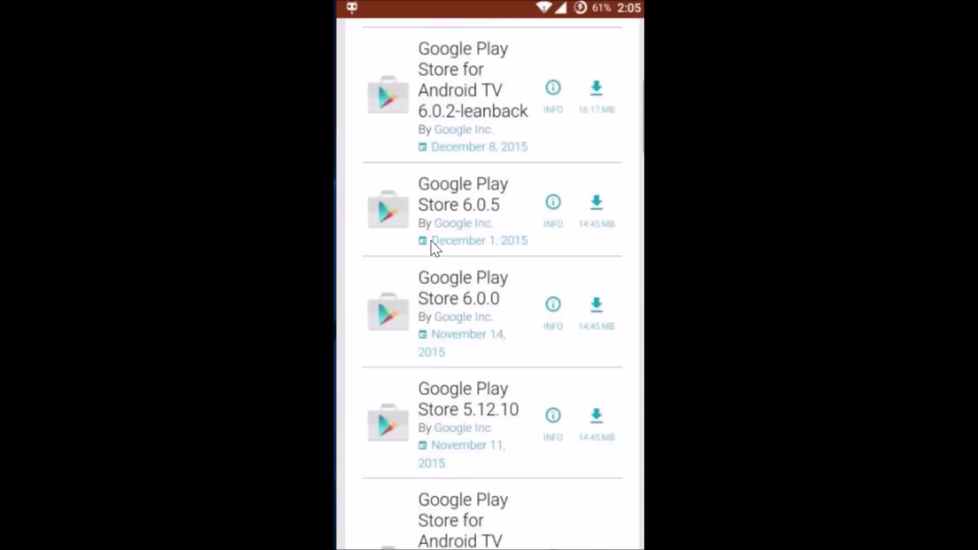
pyautogui.scroll(2, 432, 249)
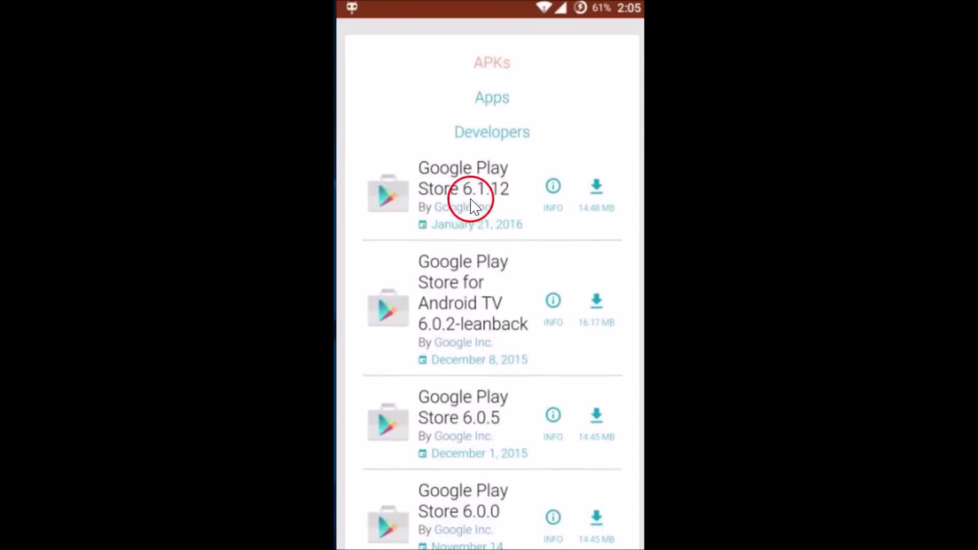
# Open the Google Play Store 6.1.12 page and start its APK download
pyautogui.click(602, 199)
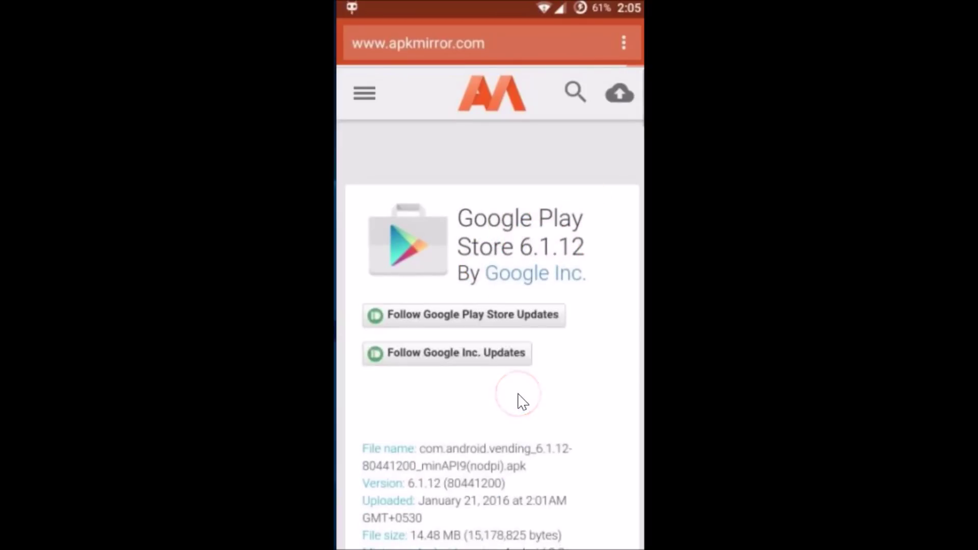
pyautogui.scroll(-3, 520, 400)
pyautogui.scroll(-2, 520, 400)
pyautogui.scroll(-2, 520, 399)
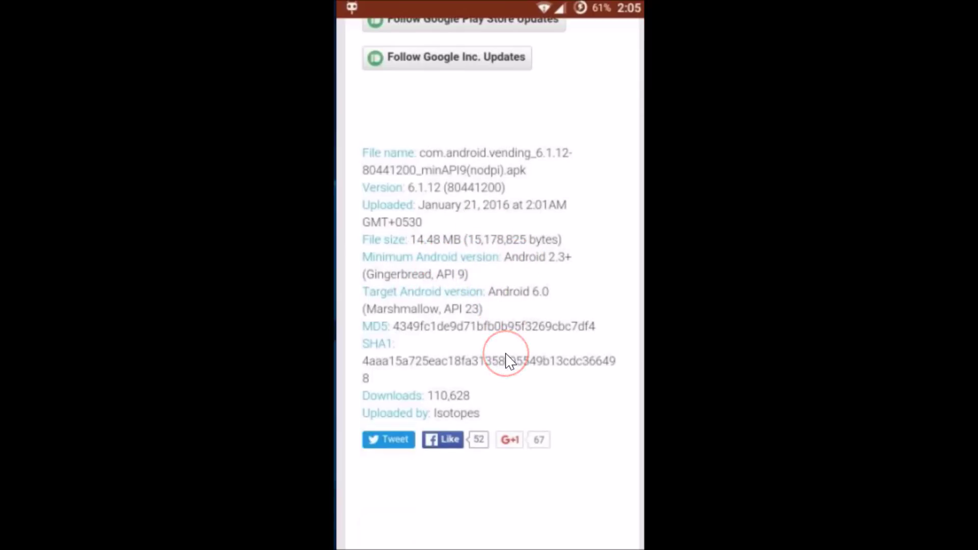
pyautogui.scroll(-1, 508, 362)
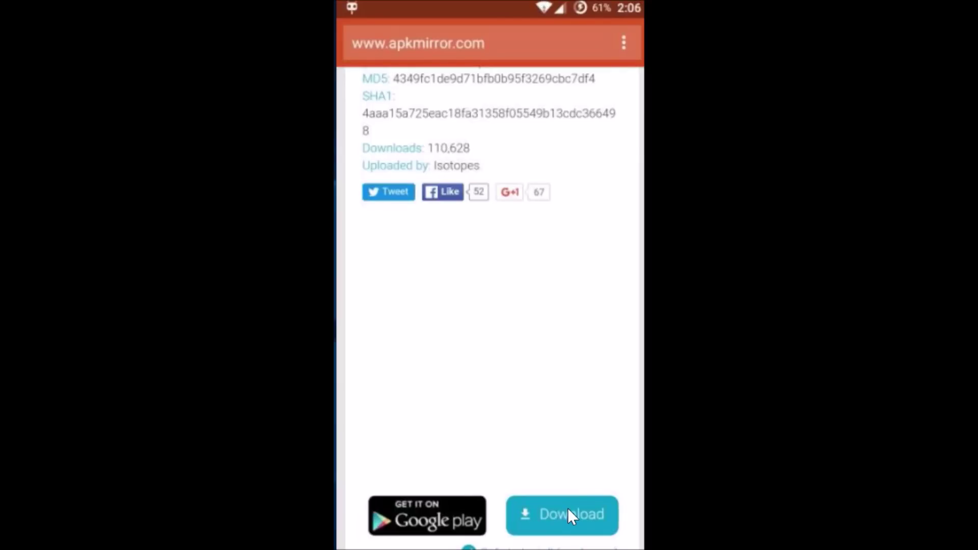
pyautogui.click(528, 515)
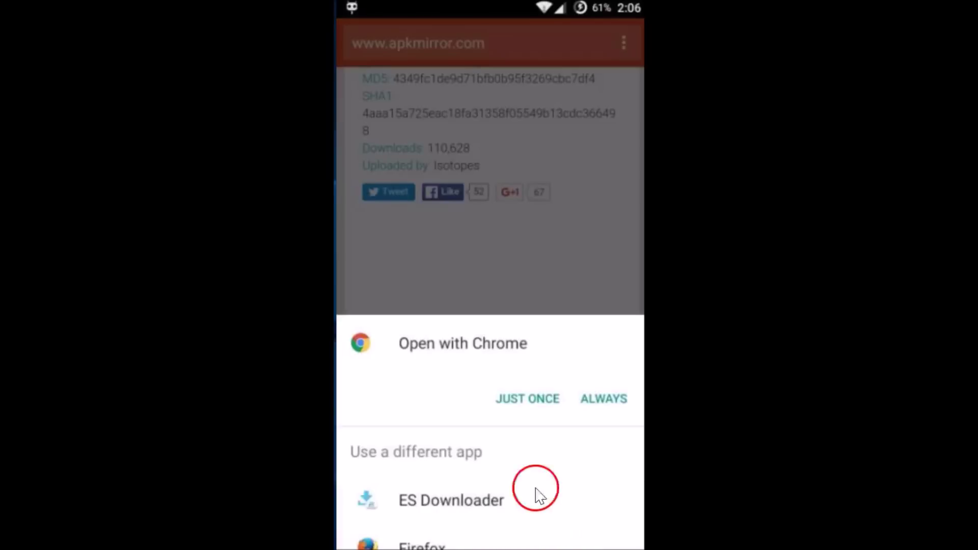
# Download the 6.1.12 APK with Chrome just once, keeping it despite the harmful-file warning
pyautogui.click(526, 400)
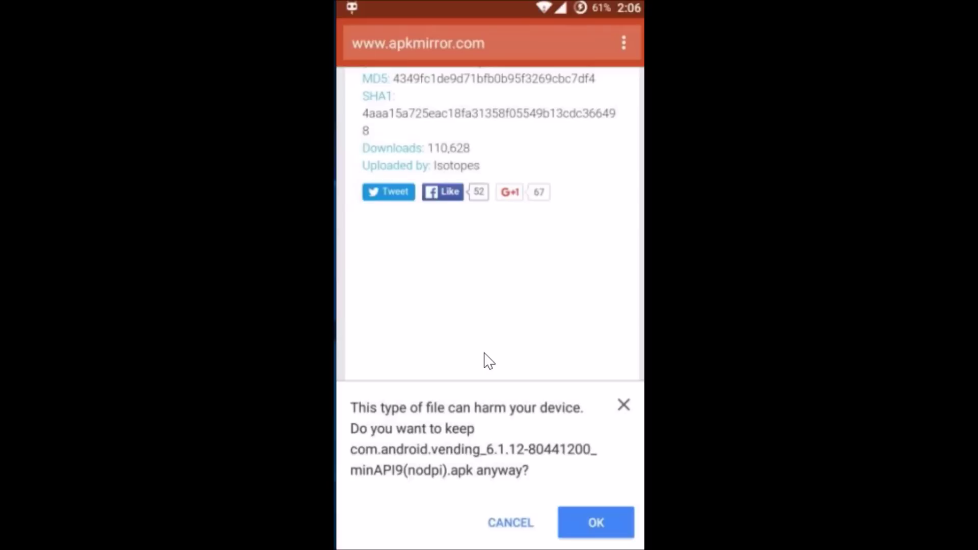
pyautogui.click(591, 517)
pyautogui.click(594, 515)
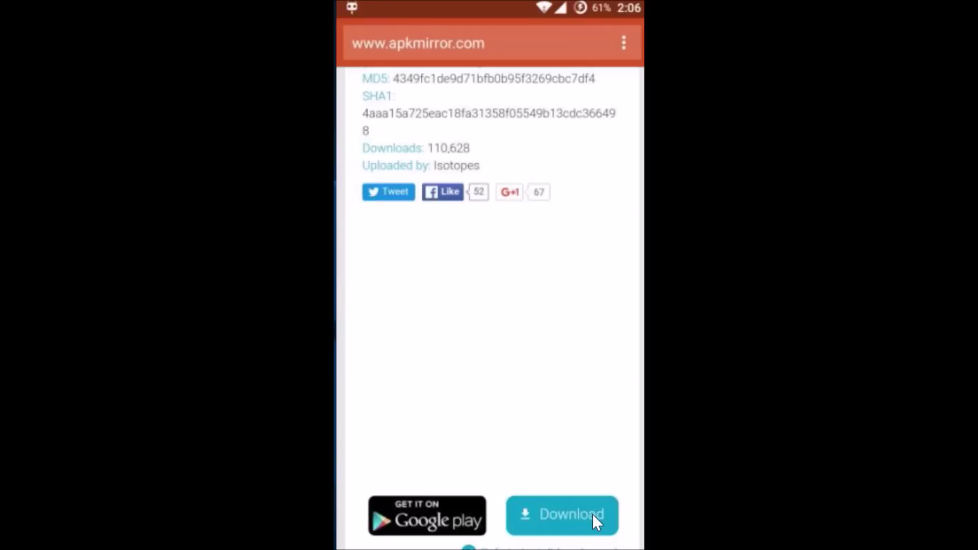
pyautogui.click(504, 475)
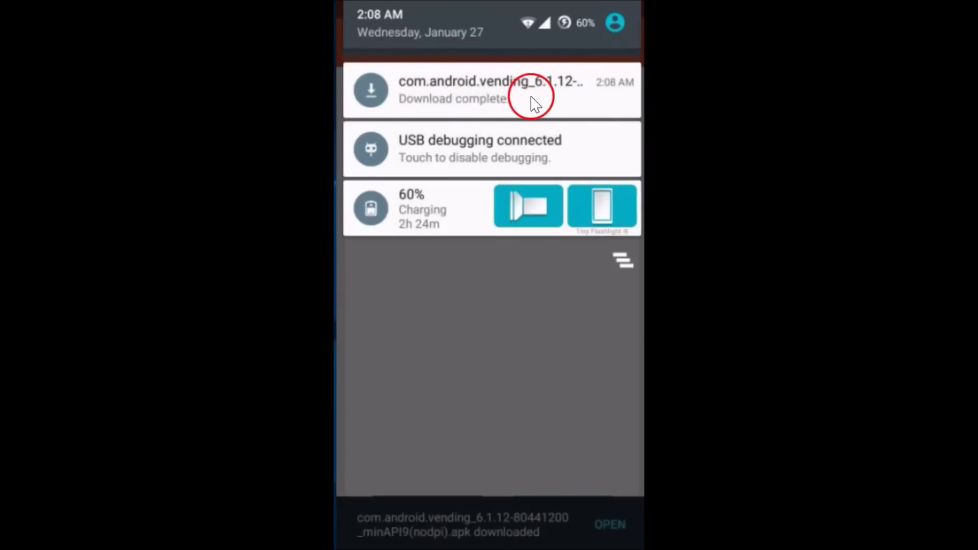
# Open the download-complete notification for the Play Store APK and begin installing the update
pyautogui.click(497, 92)
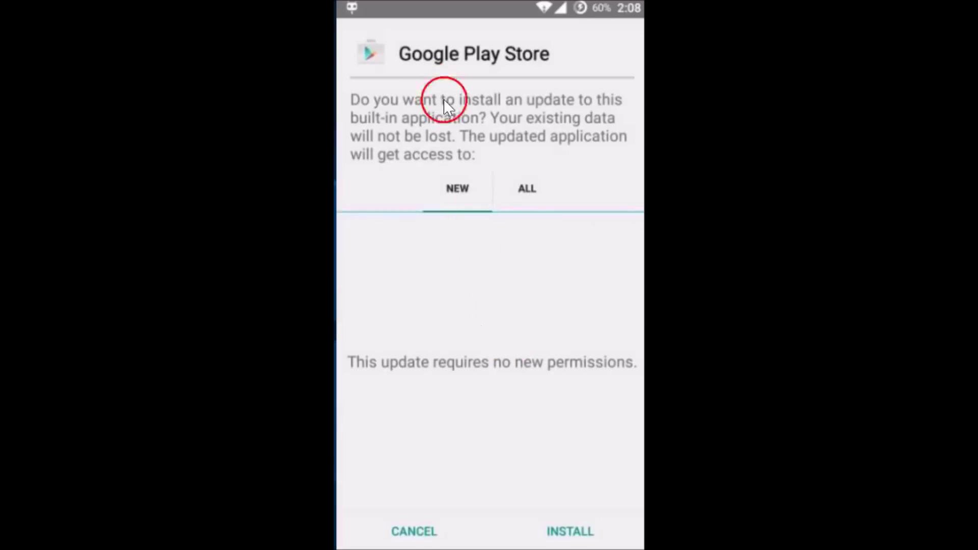
pyautogui.click(587, 529)
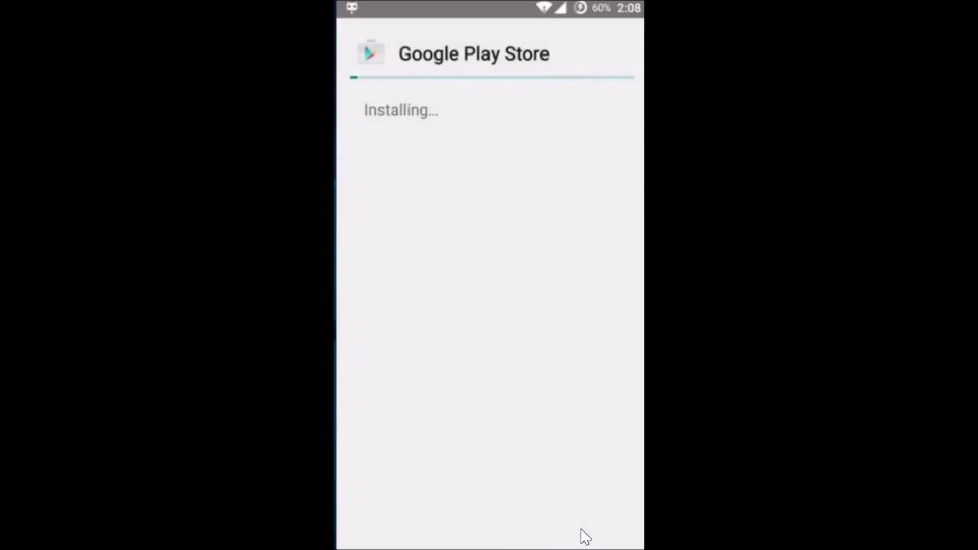
pyautogui.click(393, 109)
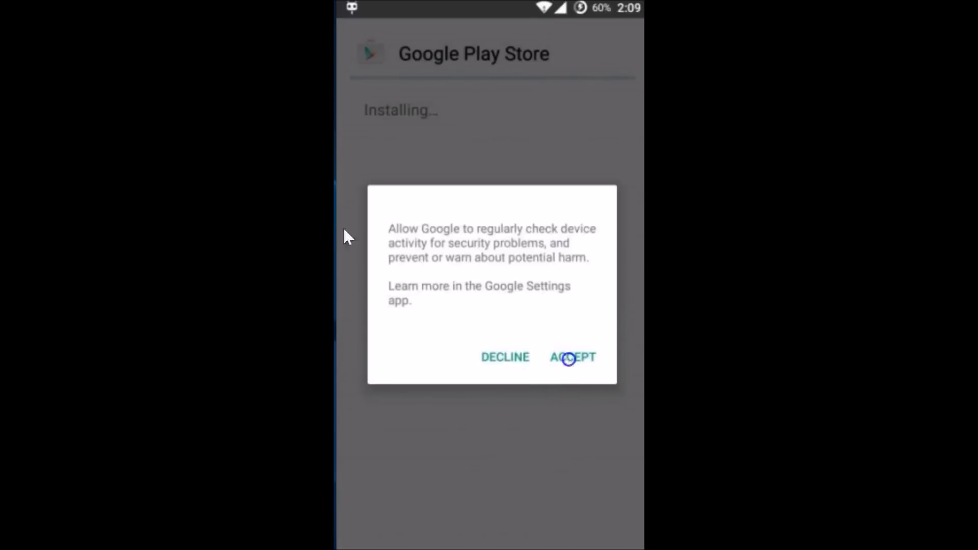
pyautogui.click(569, 358)
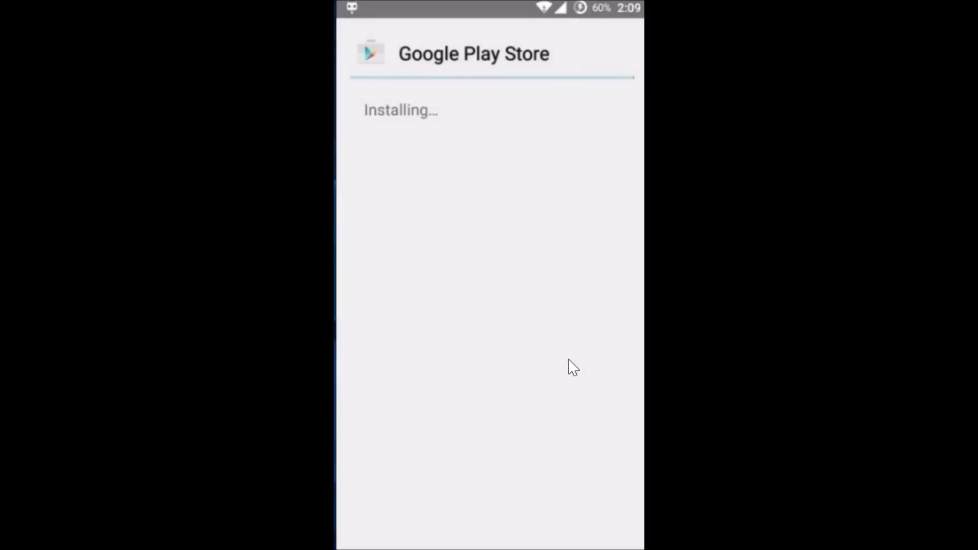